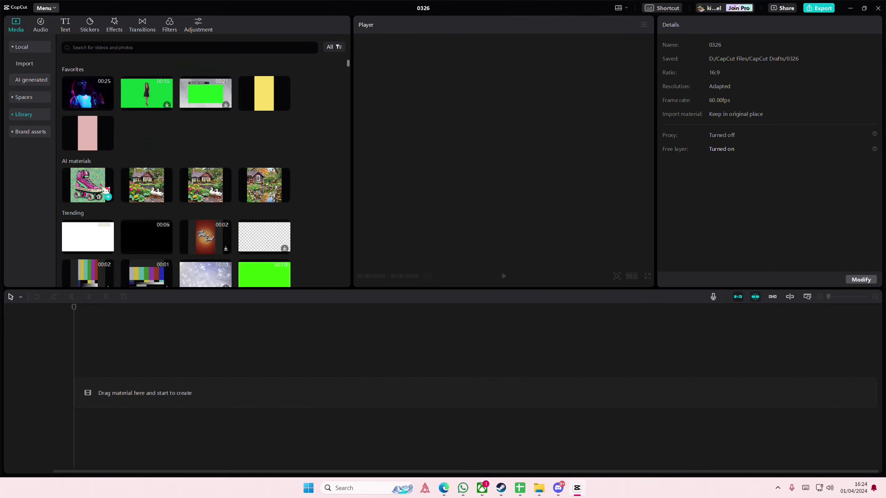
{"action": "scroll", "coordinate": [105, 190], "scroll_direction": "down", "scroll_amount": 5}
Add the pale cyan solid colour from Library's Background collection to the timeline.
{"action": "left_click", "coordinate": [38, 121]}
{"action": "scroll", "coordinate": [44, 164], "scroll_direction": "down", "scroll_amount": 1}
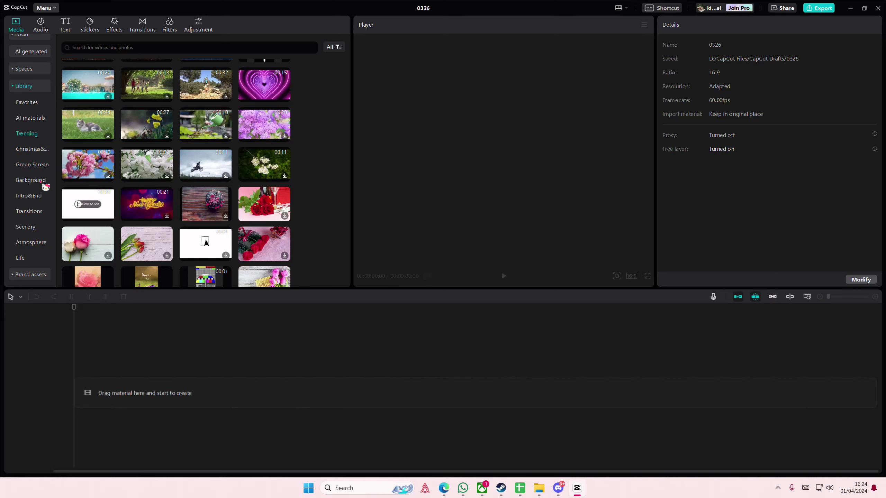
{"action": "left_click", "coordinate": [43, 181]}
{"action": "scroll", "coordinate": [134, 225], "scroll_direction": "down", "scroll_amount": 1}
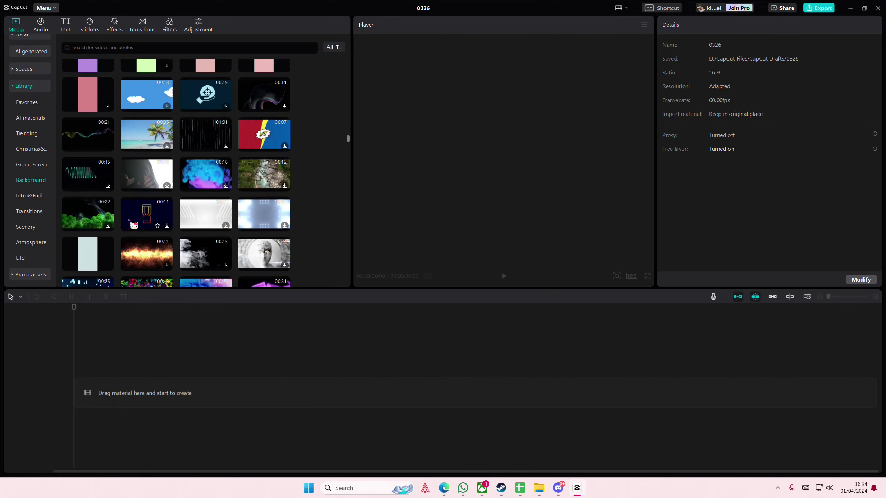
{"action": "scroll", "coordinate": [134, 225], "scroll_direction": "down", "scroll_amount": 2}
{"action": "scroll", "coordinate": [134, 223], "scroll_direction": "down", "scroll_amount": 2}
{"action": "scroll", "coordinate": [134, 221], "scroll_direction": "up", "scroll_amount": 1}
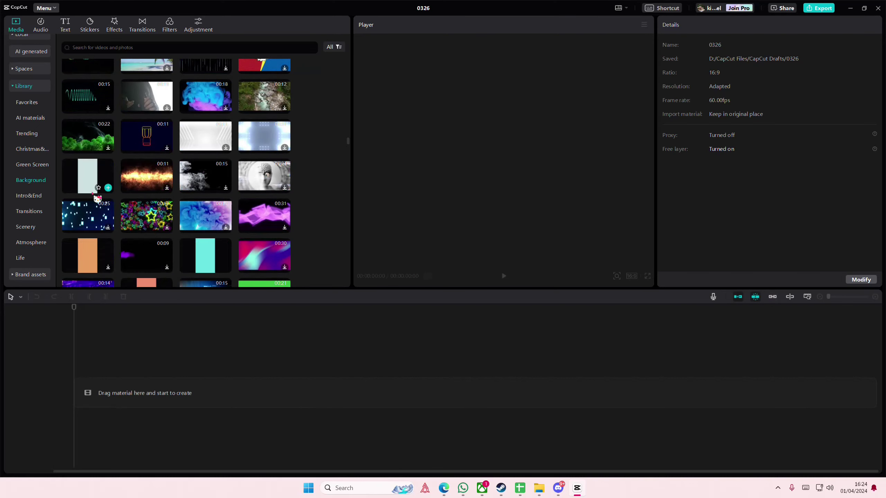
{"action": "left_click", "coordinate": [108, 187]}
Rotate the pale cyan clip to landscape and rectangle-mask it into a 72 by 623 band.
{"action": "left_click", "coordinate": [479, 226]}
{"action": "mouse_move", "coordinate": [503, 238]}
{"action": "left_mouse_down"}
{"action": "mouse_move", "coordinate": [579, 222]}
{"action": "mouse_move", "coordinate": [608, 153]}
{"action": "mouse_move", "coordinate": [590, 189]}
{"action": "mouse_move", "coordinate": [613, 206]}
{"action": "left_mouse_up"}
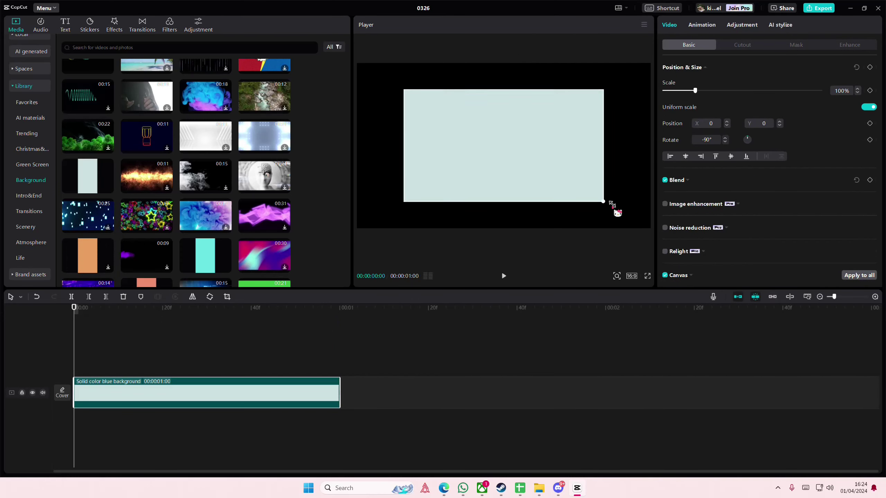
{"action": "left_click", "coordinate": [797, 47]}
{"action": "left_click", "coordinate": [820, 97]}
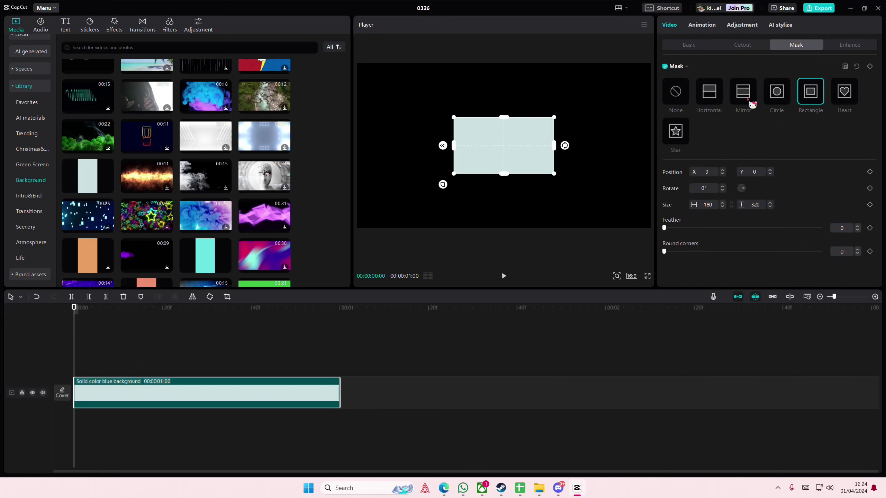
{"action": "left_click_drag", "start_coordinate": [505, 123], "coordinate": [505, 134]}
{"action": "mouse_move", "coordinate": [558, 156]}
{"action": "left_mouse_down"}
{"action": "mouse_move", "coordinate": [537, 156]}
{"action": "mouse_move", "coordinate": [601, 149]}
{"action": "left_mouse_up"}
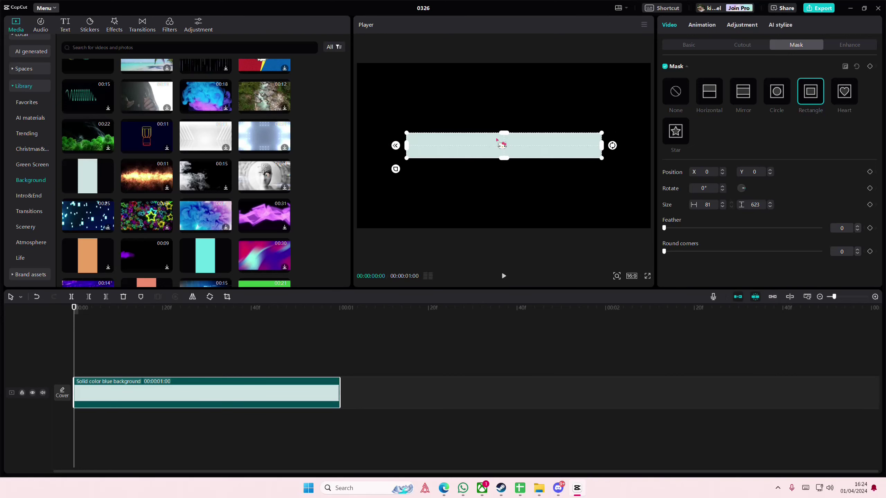
{"action": "left_click_drag", "start_coordinate": [503, 133], "coordinate": [504, 136]}
{"action": "scroll", "coordinate": [201, 212], "scroll_direction": "down", "scroll_amount": 3}
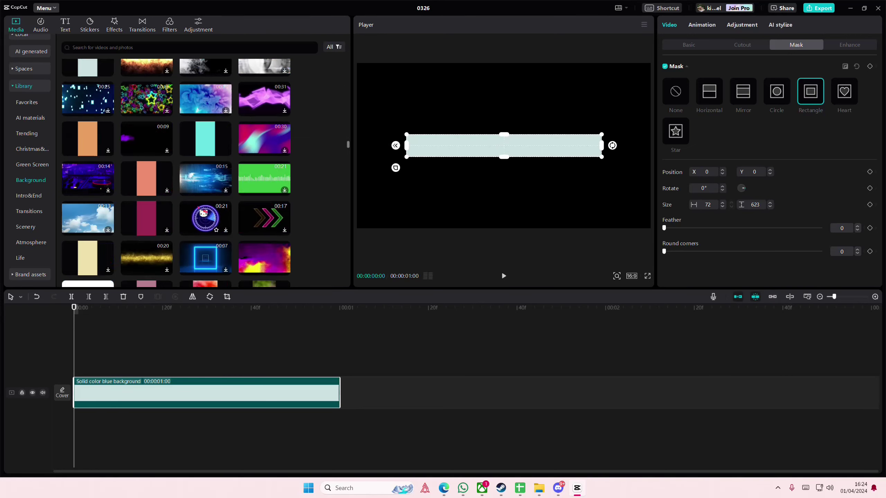
{"action": "scroll", "coordinate": [201, 212], "scroll_direction": "up", "scroll_amount": 3}
{"action": "scroll", "coordinate": [202, 212], "scroll_direction": "down", "scroll_amount": 1}
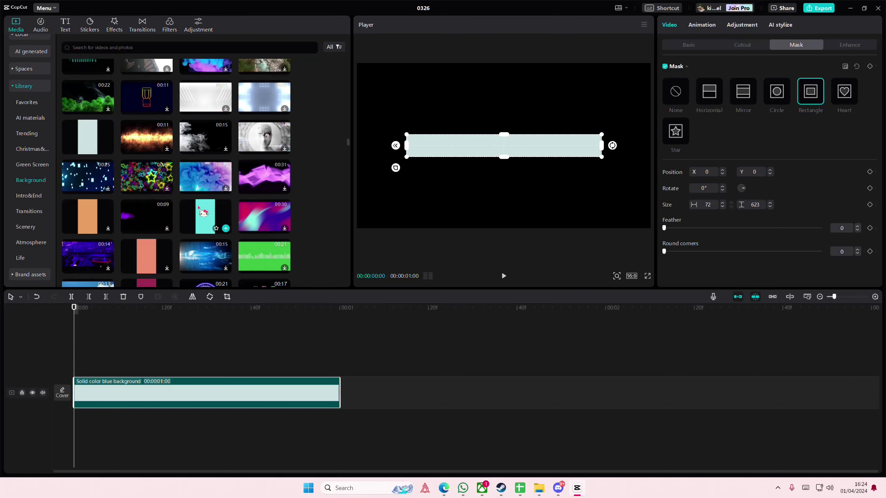
{"action": "scroll", "coordinate": [203, 212], "scroll_direction": "down", "scroll_amount": 1}
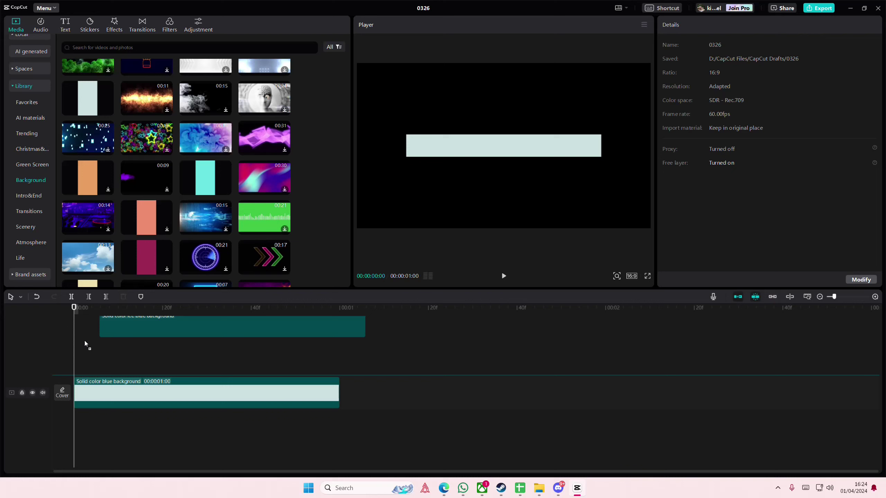
Put the ice blue clip on an upper track, rotate it, and mask it just inside the pale bar.
{"action": "left_click_drag", "start_coordinate": [205, 181], "coordinate": [263, 353]}
{"action": "left_click_drag", "start_coordinate": [503, 238], "coordinate": [595, 149]}
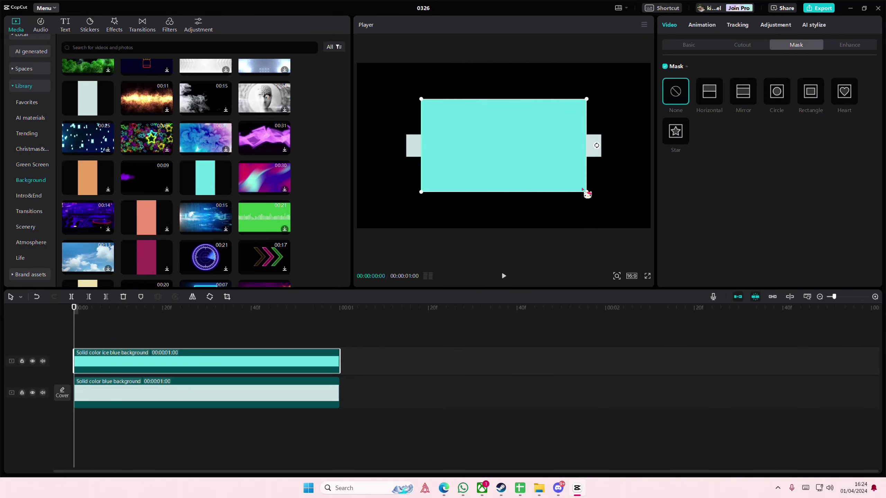
{"action": "left_click", "coordinate": [808, 103]}
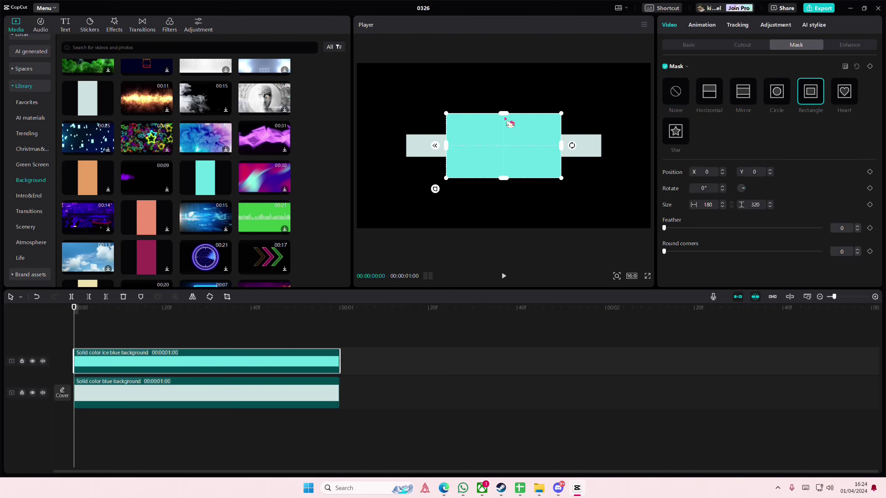
{"action": "left_click_drag", "start_coordinate": [504, 114], "coordinate": [507, 142]}
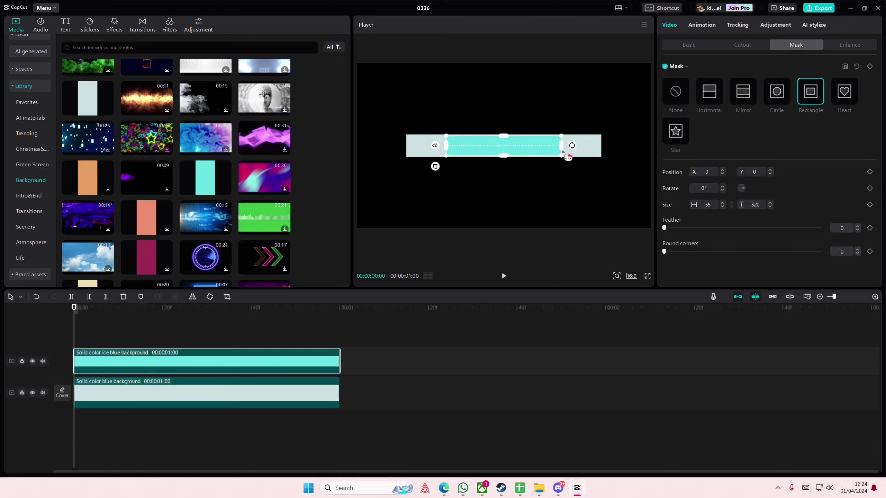
{"action": "left_click_drag", "start_coordinate": [562, 146], "coordinate": [600, 153]}
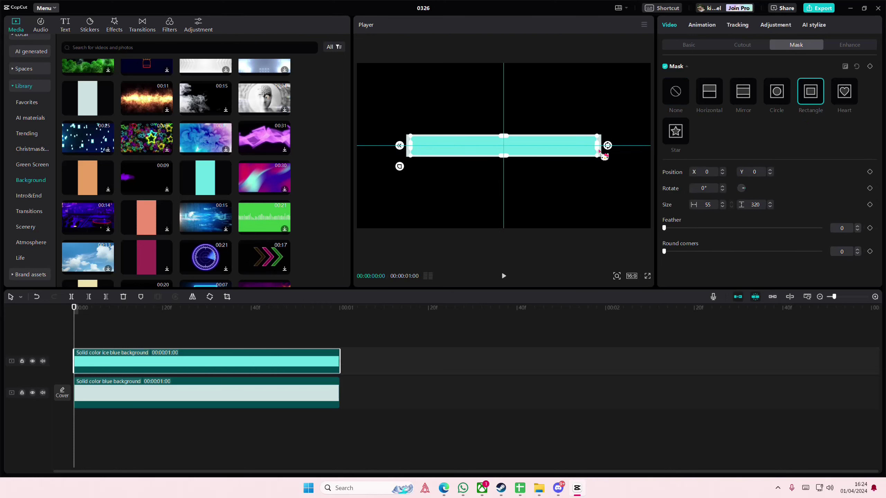
{"action": "left_click_drag", "start_coordinate": [504, 139], "coordinate": [508, 143]}
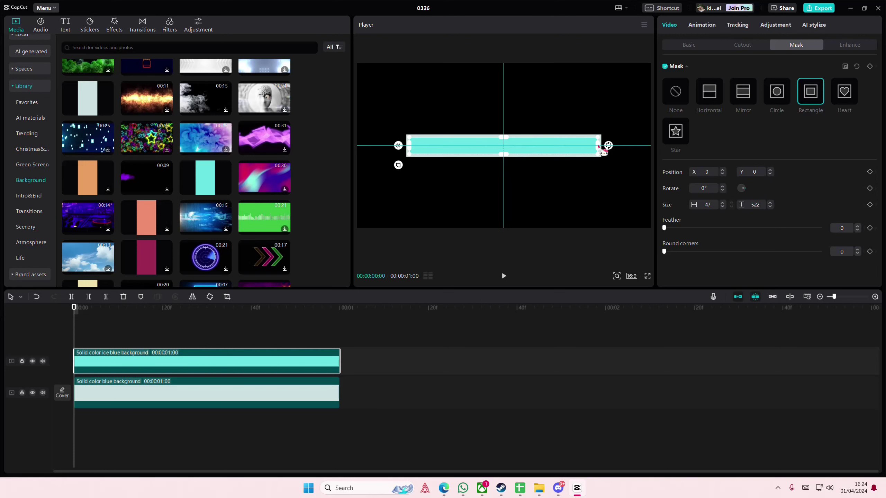
{"action": "left_click", "coordinate": [231, 331]}
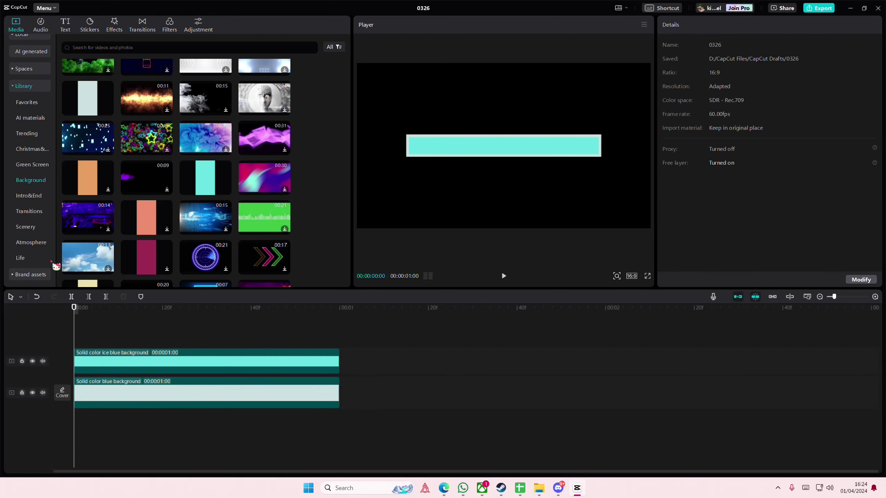
{"action": "scroll", "coordinate": [146, 187], "scroll_direction": "up", "scroll_amount": 3}
{"action": "scroll", "coordinate": [146, 191], "scroll_direction": "up", "scroll_amount": 2}
{"action": "scroll", "coordinate": [146, 192], "scroll_direction": "up", "scroll_amount": 2}
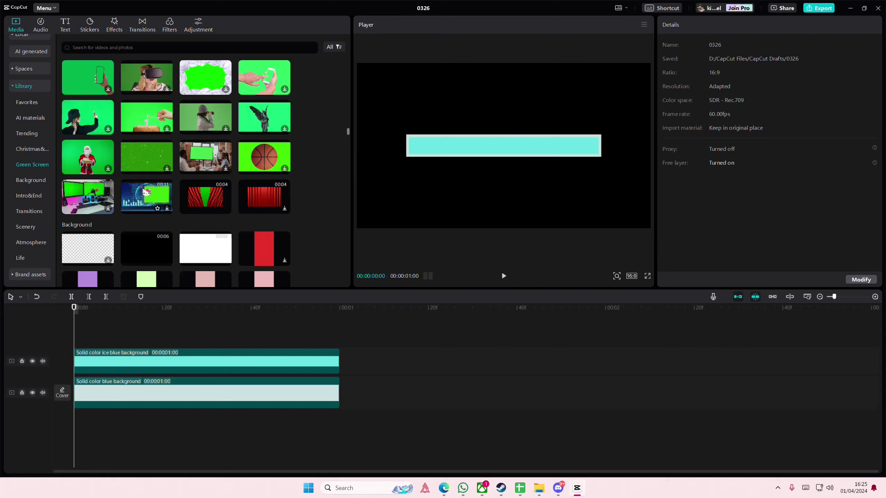
{"action": "scroll", "coordinate": [205, 269], "scroll_direction": "up", "scroll_amount": 2}
{"action": "scroll", "coordinate": [205, 269], "scroll_direction": "up", "scroll_amount": 2}
{"action": "scroll", "coordinate": [205, 269], "scroll_direction": "up", "scroll_amount": 2}
{"action": "scroll", "coordinate": [205, 270], "scroll_direction": "up", "scroll_amount": 2}
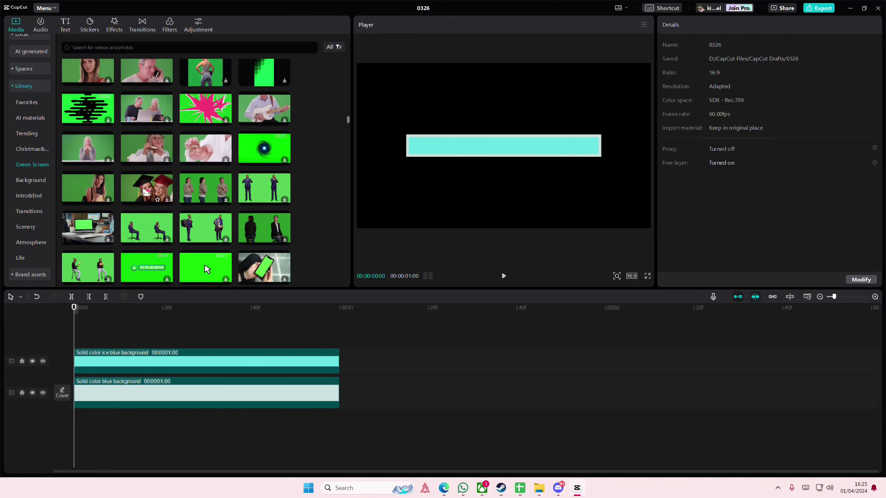
{"action": "scroll", "coordinate": [206, 269], "scroll_direction": "down", "scroll_amount": 2}
{"action": "scroll", "coordinate": [187, 242], "scroll_direction": "down", "scroll_amount": 2}
{"action": "scroll", "coordinate": [159, 209], "scroll_direction": "down", "scroll_amount": 2}
{"action": "scroll", "coordinate": [159, 209], "scroll_direction": "down", "scroll_amount": 2}
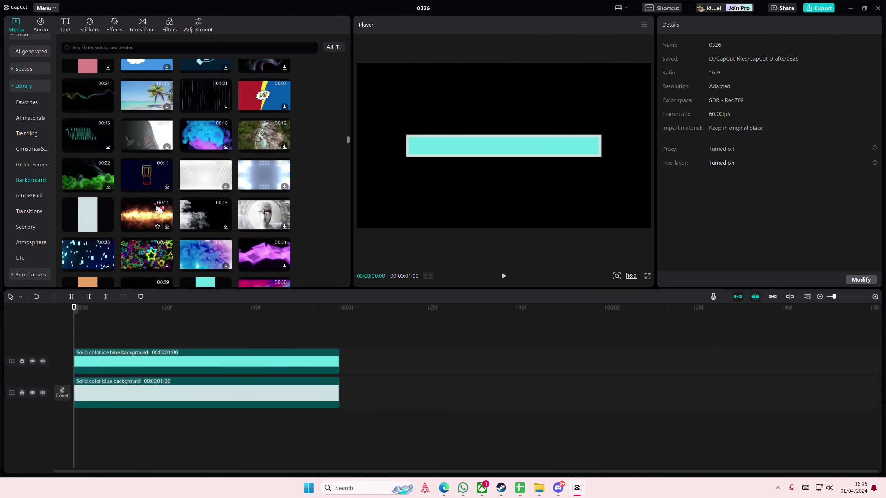
{"action": "scroll", "coordinate": [157, 201], "scroll_direction": "down", "scroll_amount": 5}
{"action": "scroll", "coordinate": [157, 200], "scroll_direction": "down", "scroll_amount": 3}
{"action": "scroll", "coordinate": [159, 200], "scroll_direction": "up", "scroll_amount": 3}
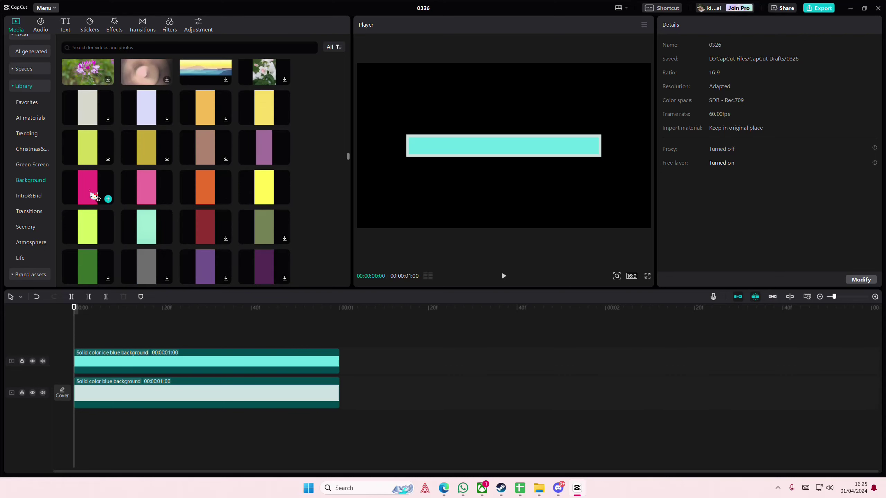
Add the pink clip on a top track, rotate and enlarge it, and mask it to a 50 by 522 bar.
{"action": "left_click_drag", "start_coordinate": [94, 197], "coordinate": [297, 341]}
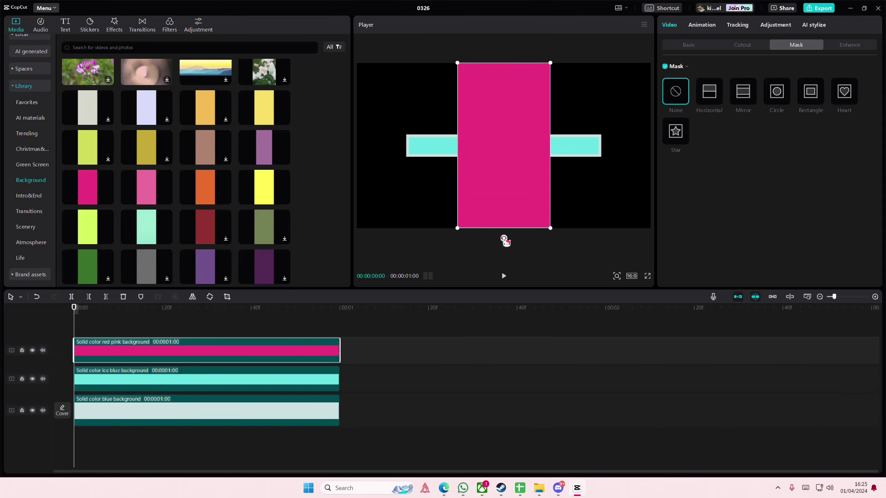
{"action": "mouse_move", "coordinate": [505, 240]}
{"action": "left_mouse_down"}
{"action": "mouse_move", "coordinate": [569, 192]}
{"action": "mouse_move", "coordinate": [580, 156]}
{"action": "left_mouse_up"}
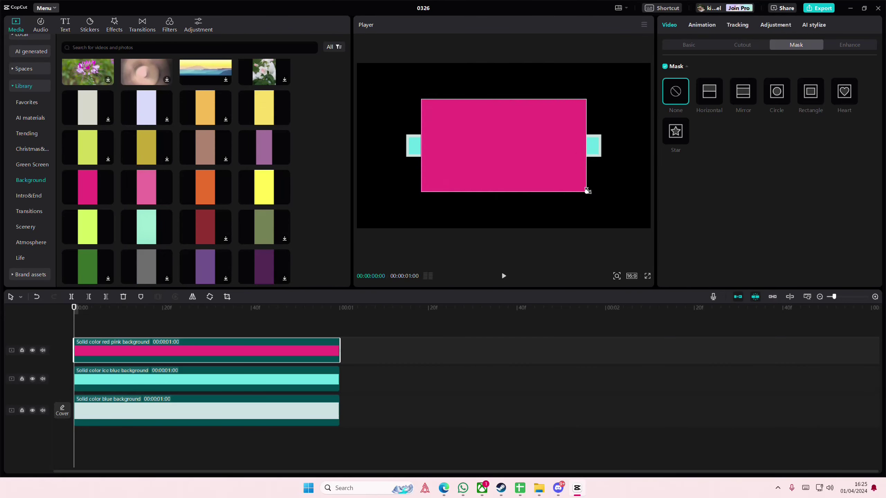
{"action": "left_click_drag", "start_coordinate": [587, 191], "coordinate": [635, 214]}
{"action": "left_click", "coordinate": [811, 106]}
{"action": "left_click_drag", "start_coordinate": [505, 114], "coordinate": [507, 143]}
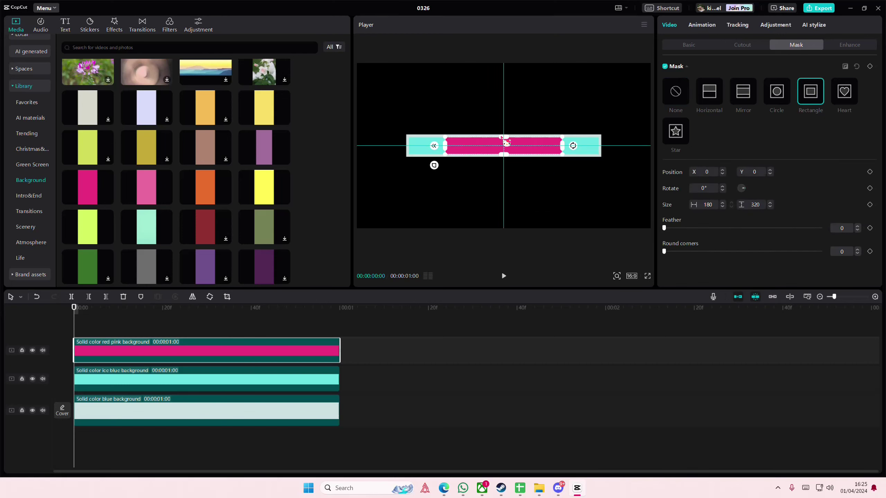
{"action": "left_click_drag", "start_coordinate": [562, 145], "coordinate": [601, 154]}
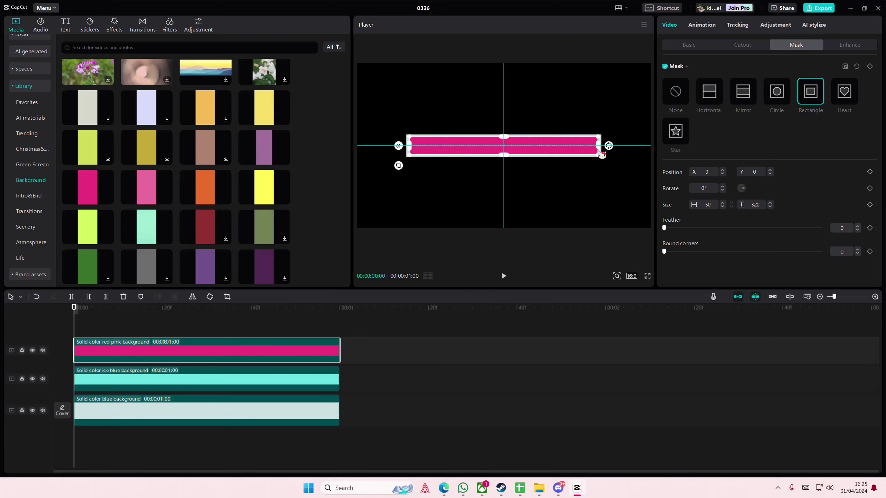
Scrub back in the pink clip and reselect the pink bar clip.
{"action": "left_click_drag", "start_coordinate": [177, 308], "coordinate": [207, 315]}
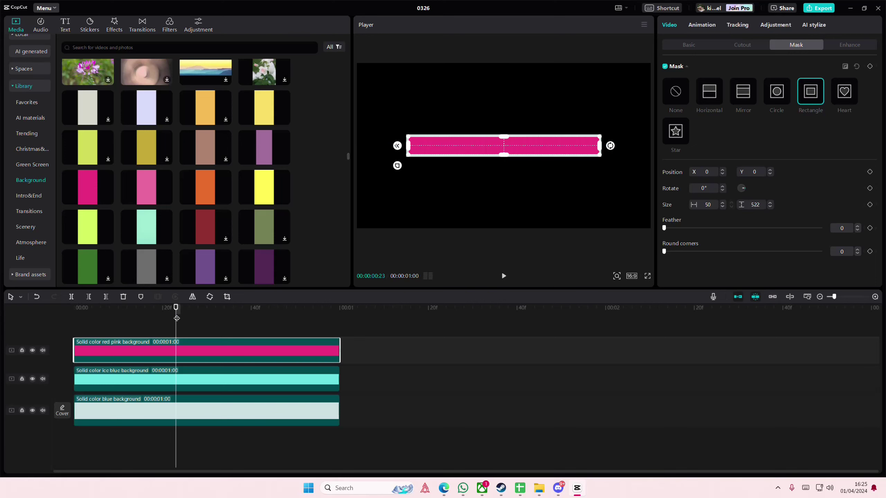
{"action": "left_click", "coordinate": [356, 335]}
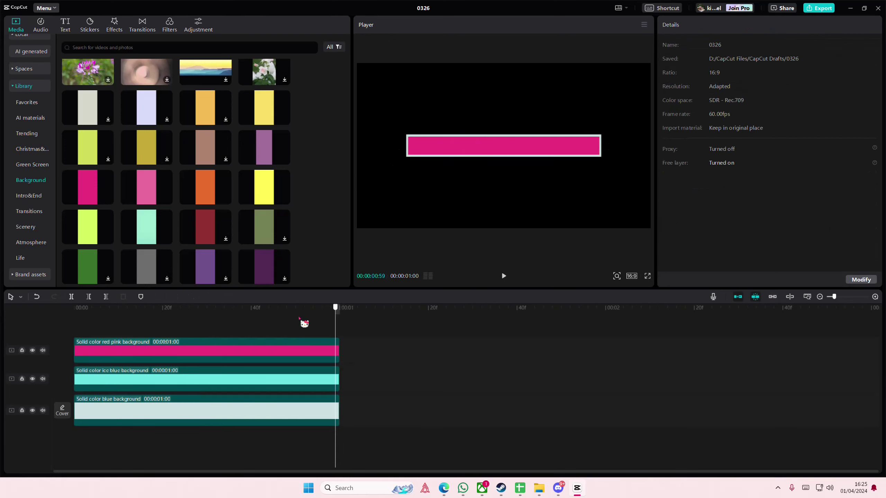
{"action": "left_click", "coordinate": [123, 350]}
Make the pink clip a compound clip and apply a Mirror mask turned vertical.
{"action": "right_click", "coordinate": [190, 351]}
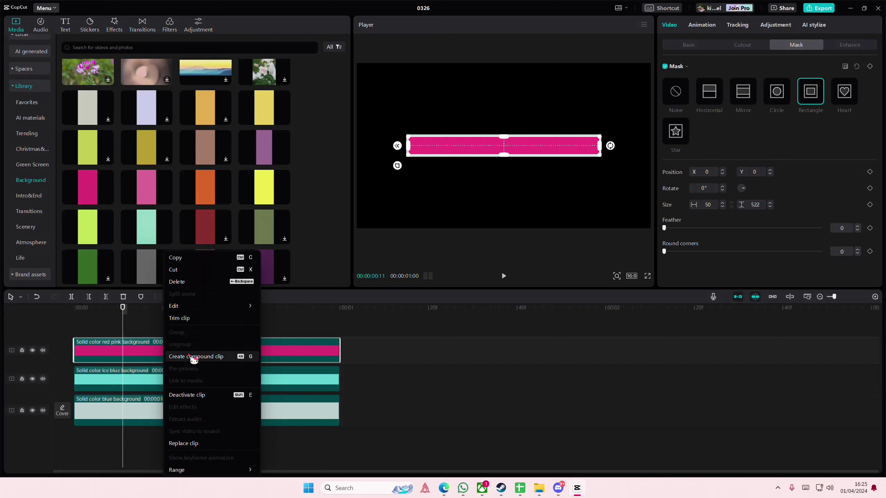
{"action": "left_click", "coordinate": [219, 357]}
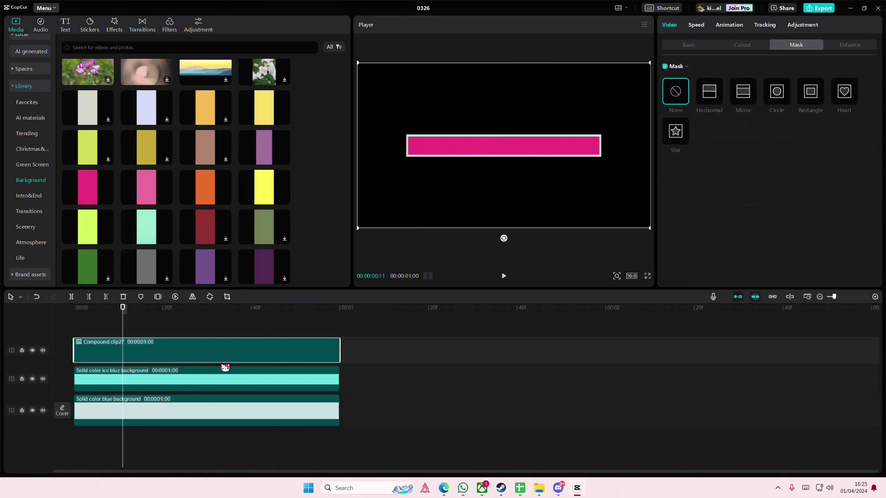
{"action": "left_click", "coordinate": [742, 94]}
{"action": "mouse_move", "coordinate": [504, 197]}
{"action": "left_mouse_down"}
{"action": "mouse_move", "coordinate": [549, 213]}
{"action": "mouse_move", "coordinate": [550, 154]}
{"action": "mouse_move", "coordinate": [366, 155]}
{"action": "left_mouse_up"}
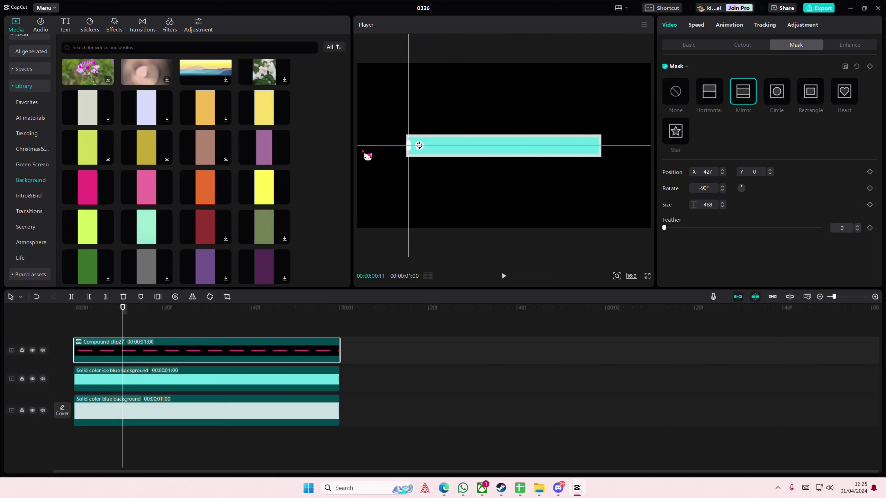
Slide the mirror mask to the bar's left edge and keyframe it at the clip start.
{"action": "left_click", "coordinate": [685, 46]}
{"action": "left_click_drag", "start_coordinate": [258, 350], "coordinate": [266, 350]}
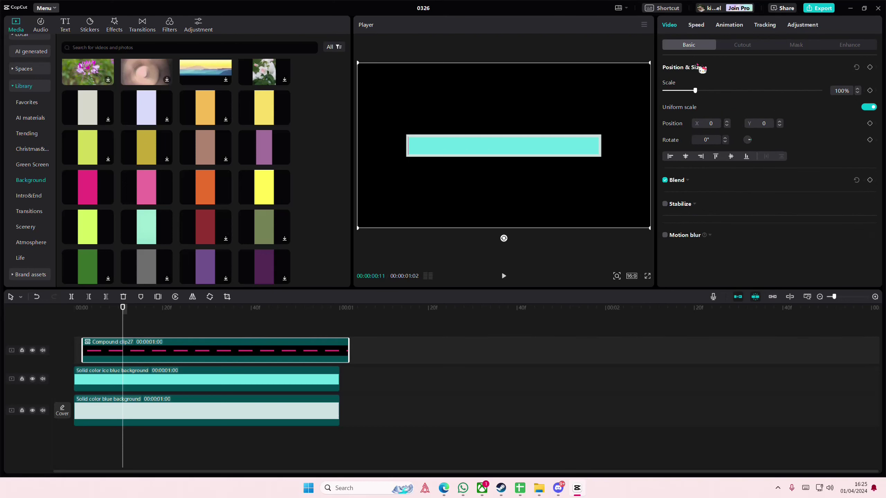
{"action": "left_click", "coordinate": [796, 46]}
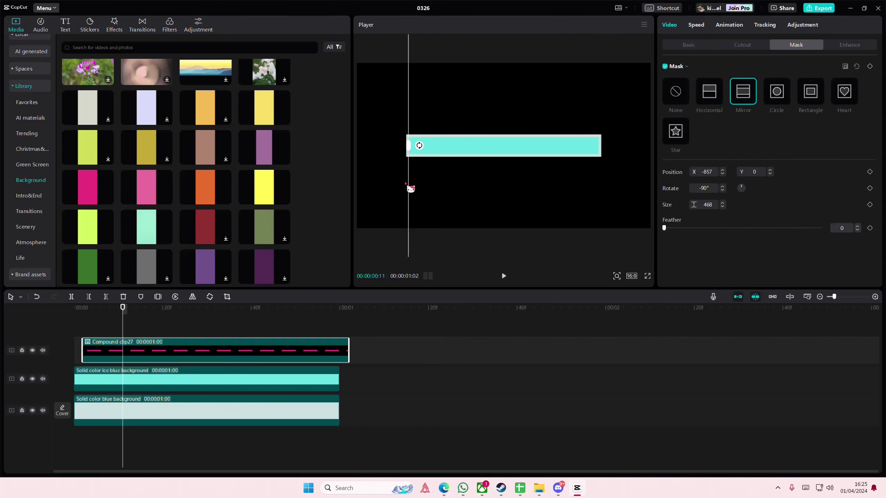
{"action": "left_click_drag", "start_coordinate": [411, 189], "coordinate": [405, 188]}
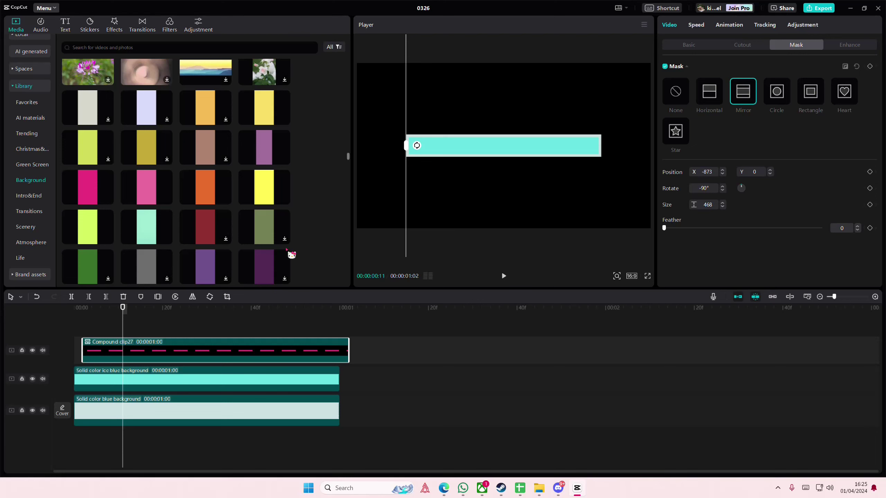
{"action": "left_click_drag", "start_coordinate": [228, 350], "coordinate": [220, 349]}
{"action": "left_click", "coordinate": [70, 339]}
{"action": "left_click", "coordinate": [70, 340]}
{"action": "left_click", "coordinate": [152, 356]}
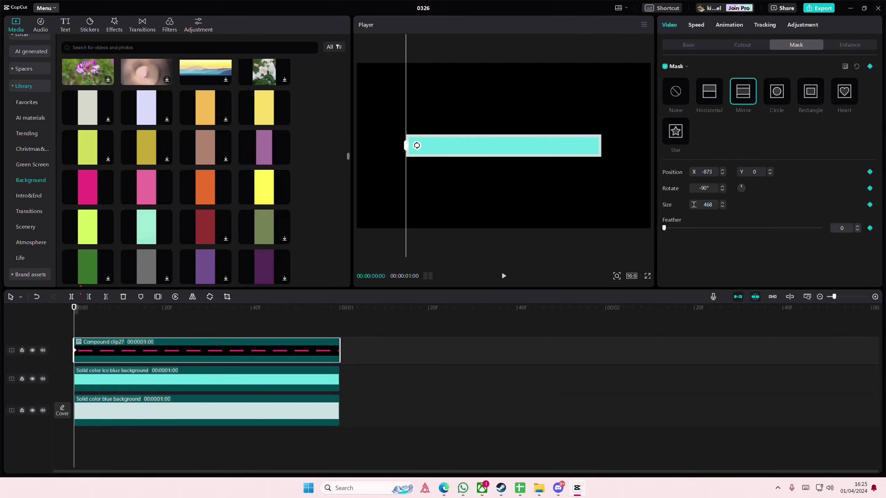
Further into the clip, move the mirror mask to the bar's right edge for a second keyframe.
{"action": "left_click", "coordinate": [140, 329]}
{"action": "left_click", "coordinate": [149, 348]}
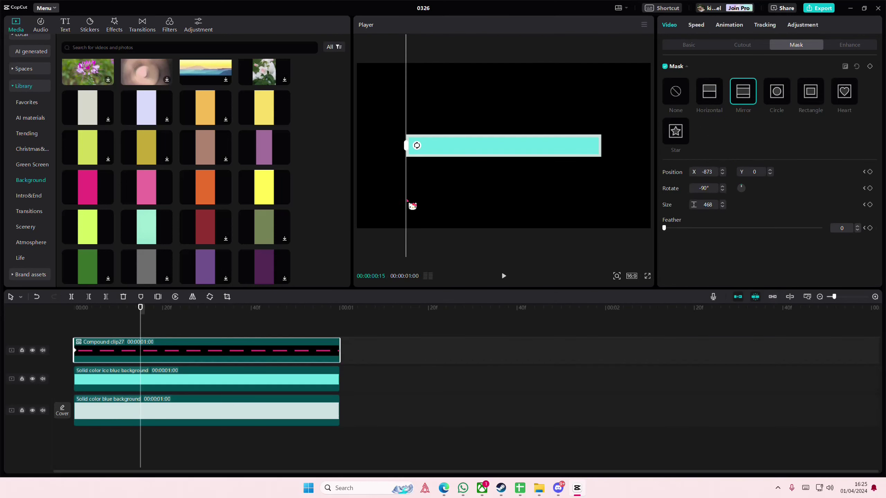
{"action": "left_click_drag", "start_coordinate": [409, 206], "coordinate": [546, 211]}
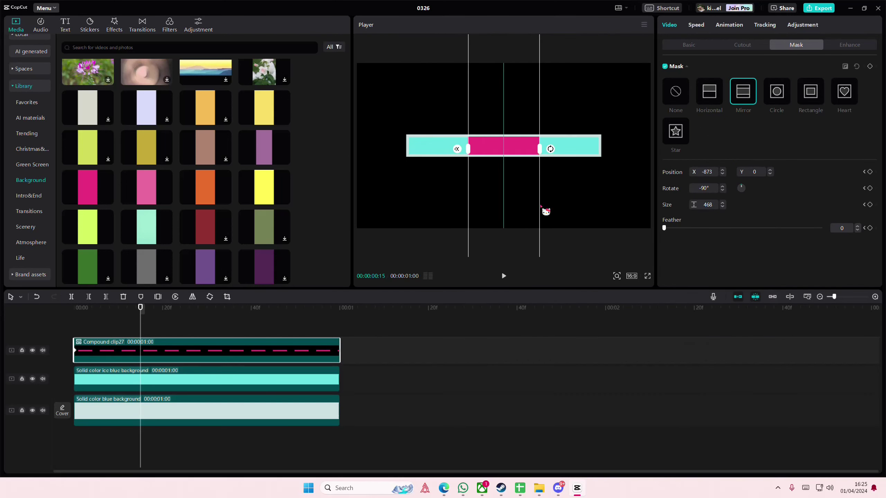
{"action": "left_click_drag", "start_coordinate": [546, 211], "coordinate": [667, 218]}
Scrub through the sweep to check it, then undo a trial trim.
{"action": "left_click", "coordinate": [129, 325]}
{"action": "mouse_move", "coordinate": [129, 324]}
{"action": "left_mouse_down"}
{"action": "mouse_move", "coordinate": [73, 325]}
{"action": "mouse_move", "coordinate": [158, 332]}
{"action": "left_mouse_up"}
{"action": "left_click", "coordinate": [161, 343]}
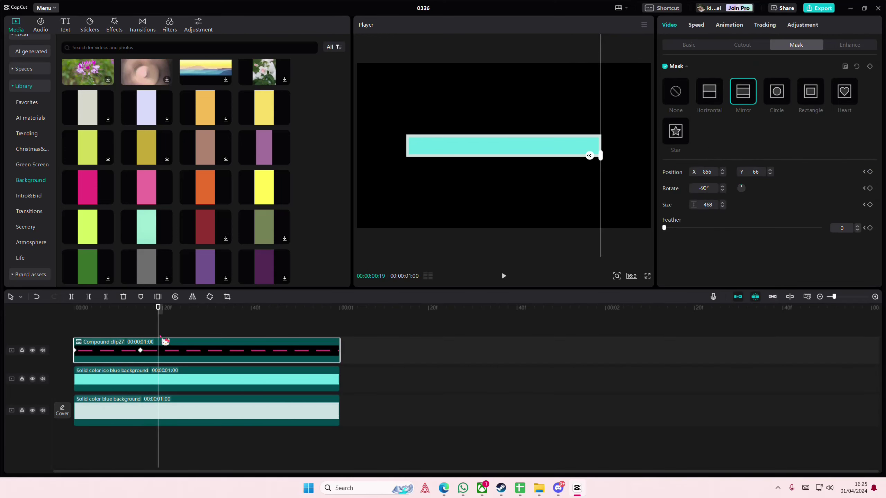
{"action": "left_click", "coordinate": [106, 297]}
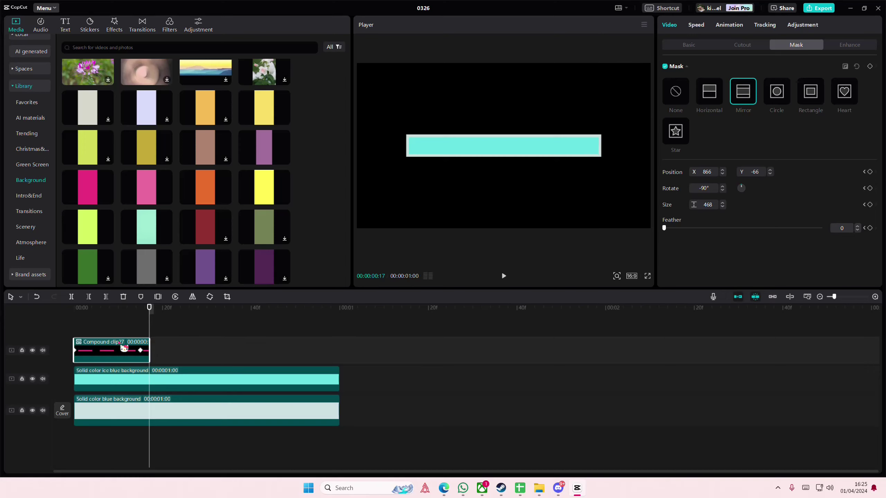
{"action": "key", "text": "ctrl+z"}
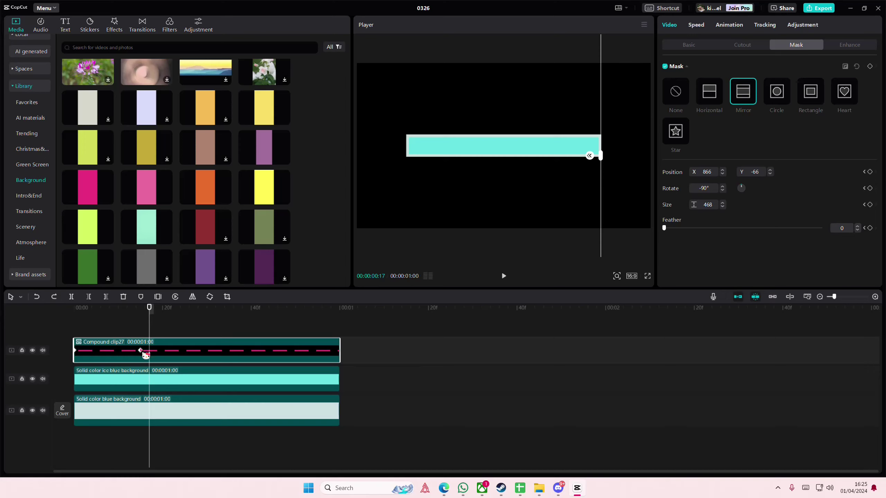
Trim the compound clip at the sweep's end, shortening it to 00:00:00:34.
{"action": "left_click", "coordinate": [233, 333]}
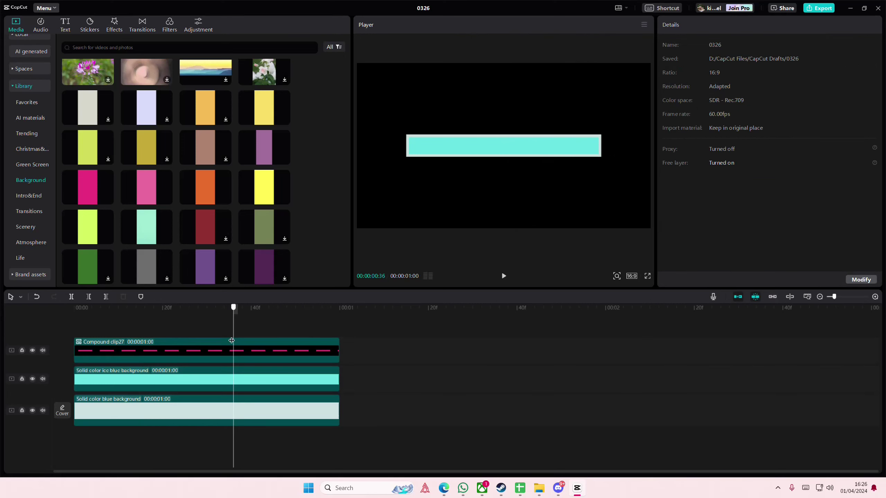
{"action": "left_click", "coordinate": [216, 353]}
{"action": "left_click", "coordinate": [238, 335]}
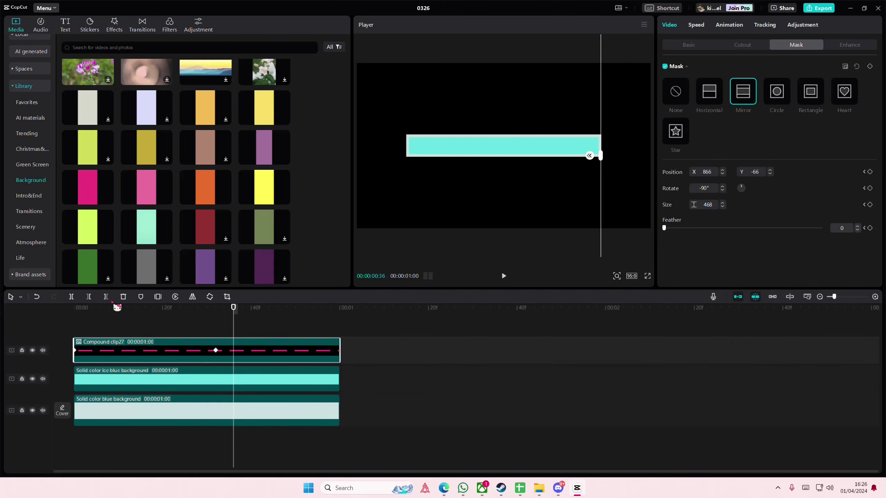
{"action": "key", "text": "w"}
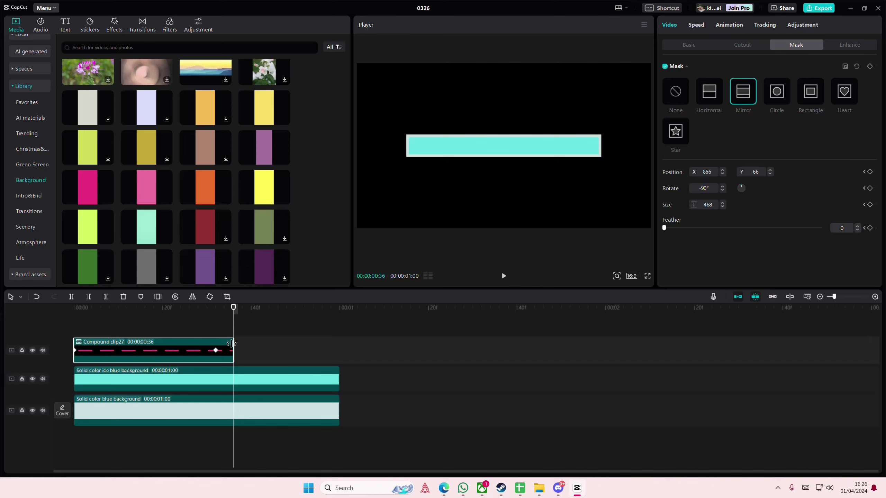
{"action": "left_click_drag", "start_coordinate": [231, 344], "coordinate": [224, 346]}
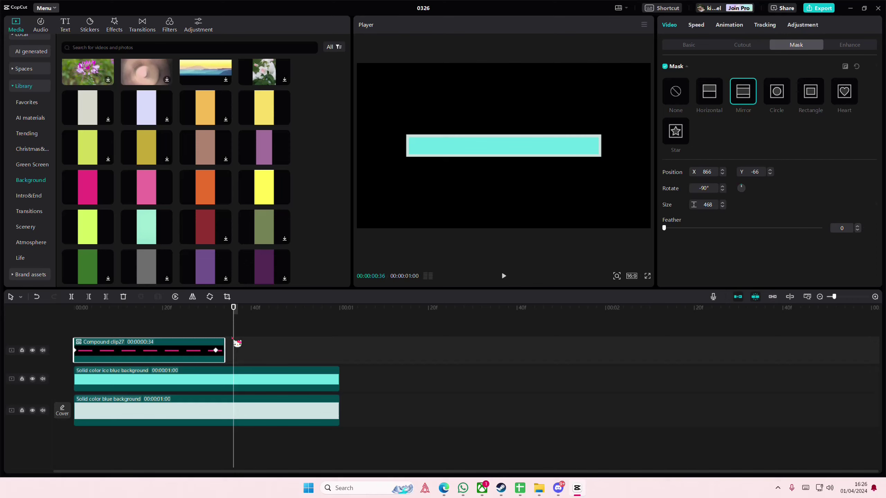
Paste copies of the trimmed compound clip back to back on the top track.
{"action": "key", "text": "ctrl+v"}
{"action": "key", "text": "ctrl+v"}
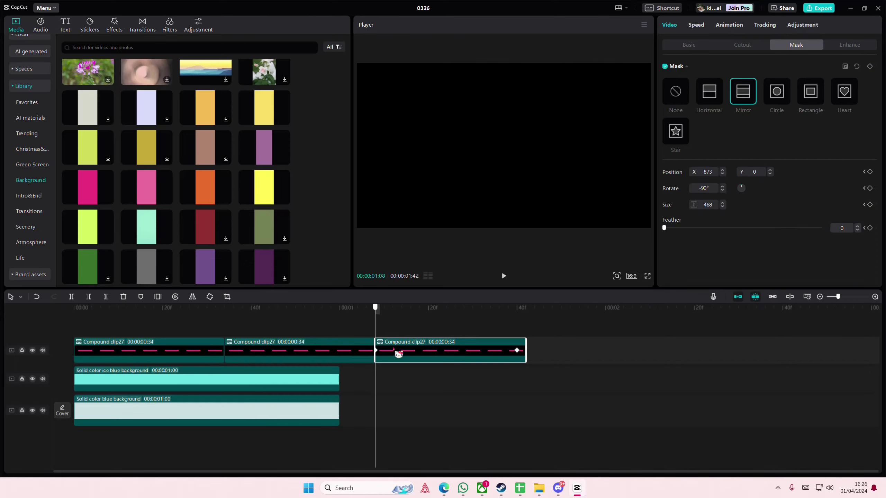
{"action": "key", "text": "ctrl+v"}
{"action": "left_click", "coordinate": [609, 368]}
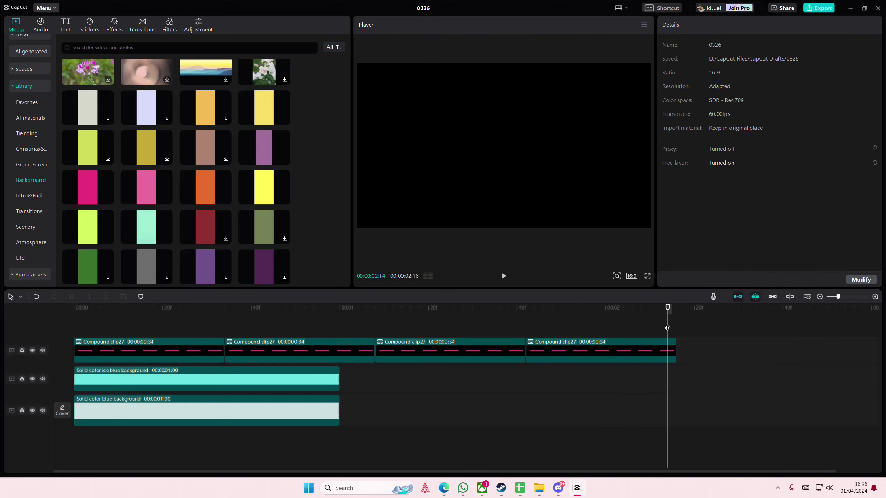
{"action": "key", "text": "ctrl+v"}
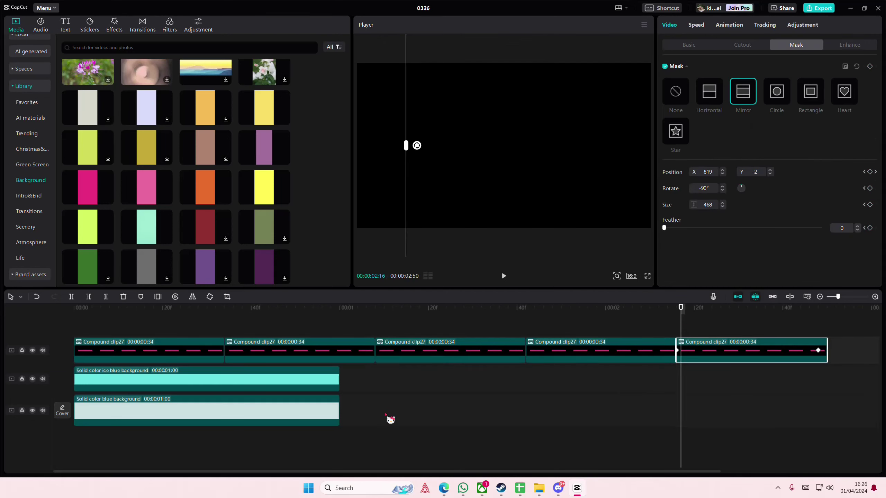
Extend both background clips to 00:00:02:50, then play the loop from the start.
{"action": "mouse_move", "coordinate": [390, 419]}
{"action": "left_mouse_down"}
{"action": "mouse_move", "coordinate": [339, 386]}
{"action": "mouse_move", "coordinate": [824, 403]}
{"action": "left_mouse_up"}
{"action": "left_click", "coordinate": [336, 326]}
{"action": "key", "text": "Up"}
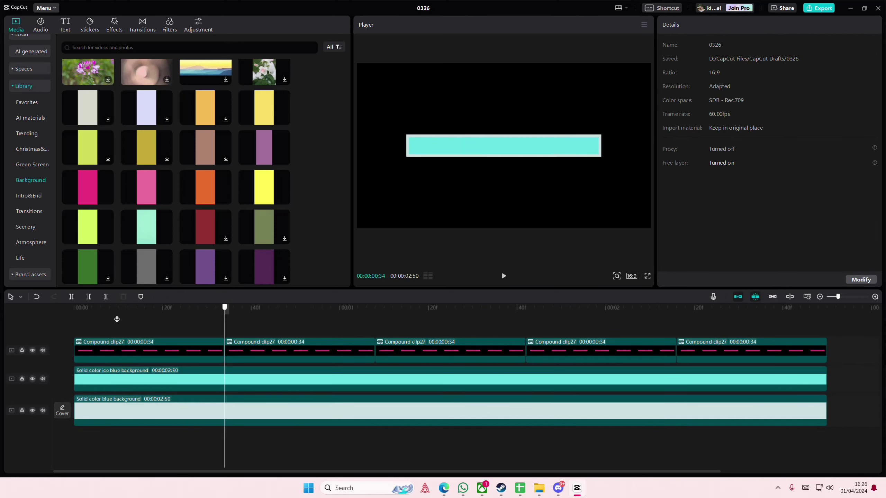
{"action": "key", "text": "Up"}
{"action": "key", "text": "space"}
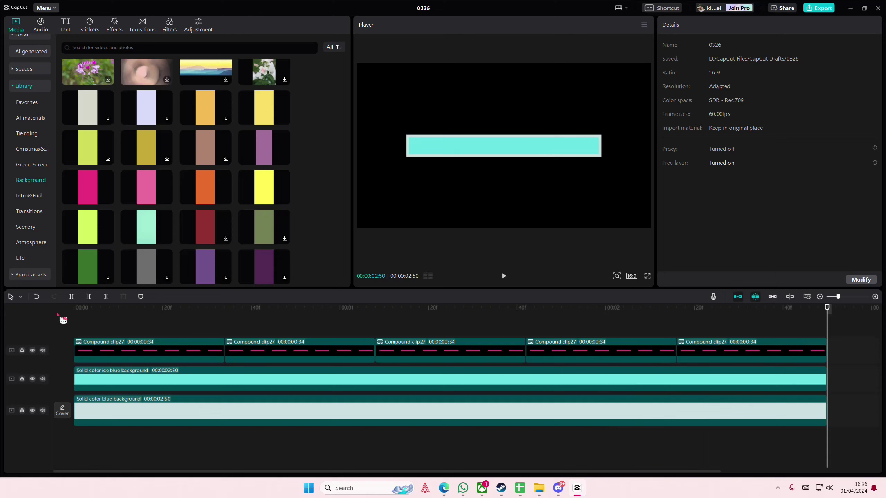
{"action": "left_click", "coordinate": [262, 322]}
{"action": "key", "text": "Up"}
{"action": "key", "text": "space"}
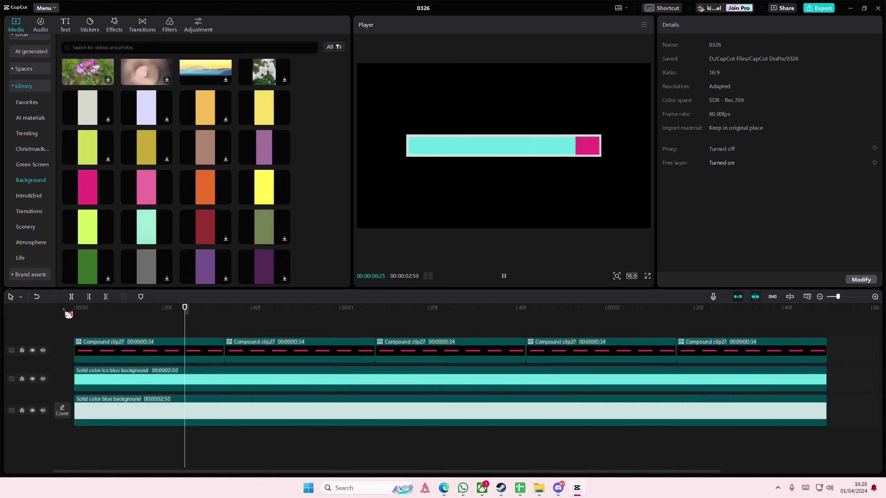